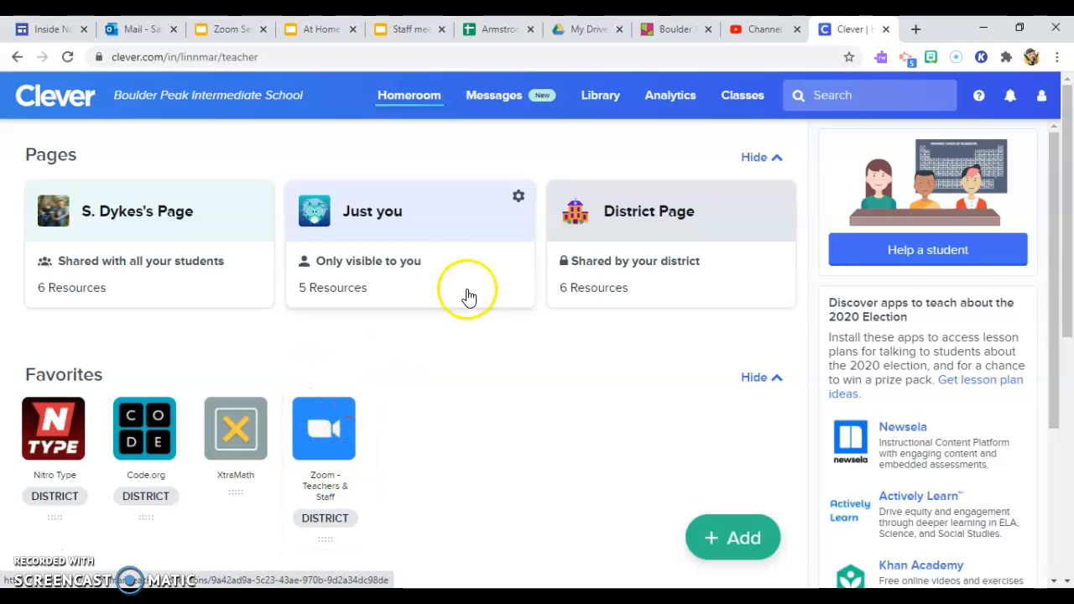
# - Search Clever for "zoom" and launch the Zoom app
pyautogui.click(868, 103)
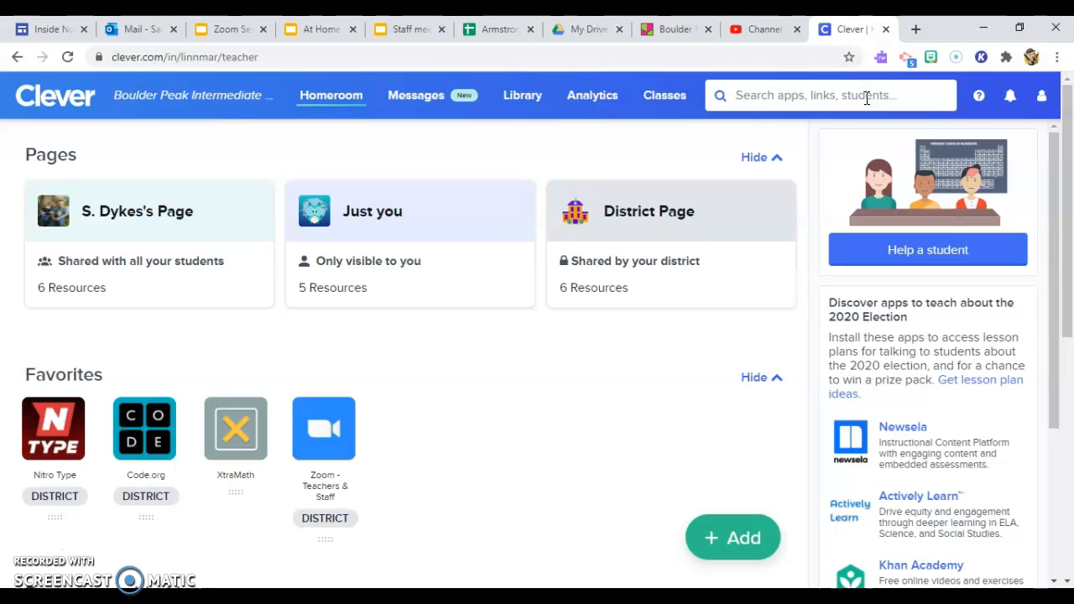
pyautogui.write('zoom')
pyautogui.click(842, 167)
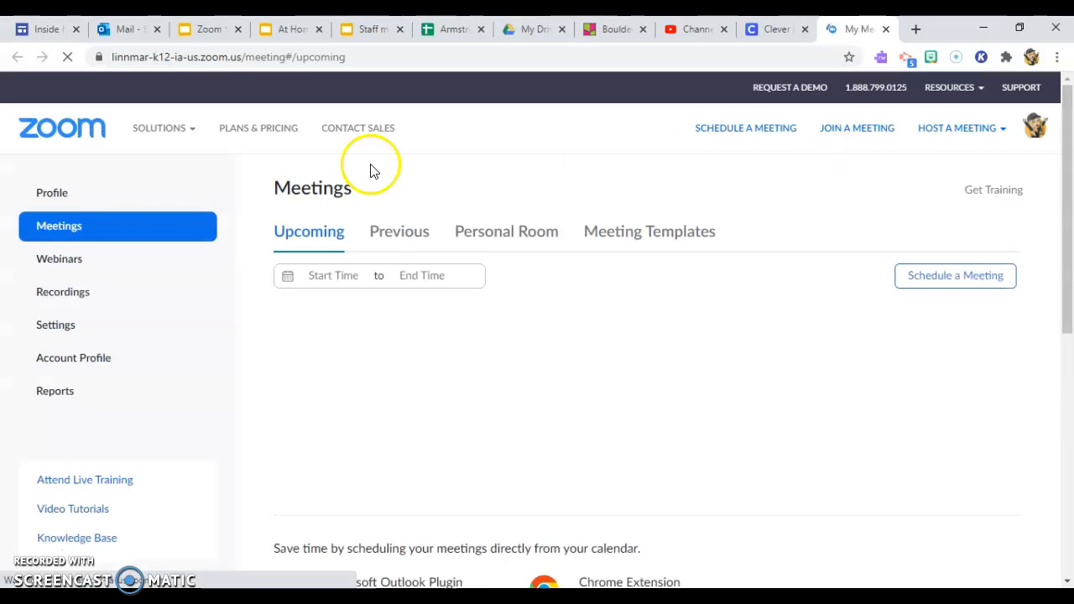
# - Open the waiting room customization in the Zoom meeting security settings
pyautogui.click(49, 201)
pyautogui.click(57, 324)
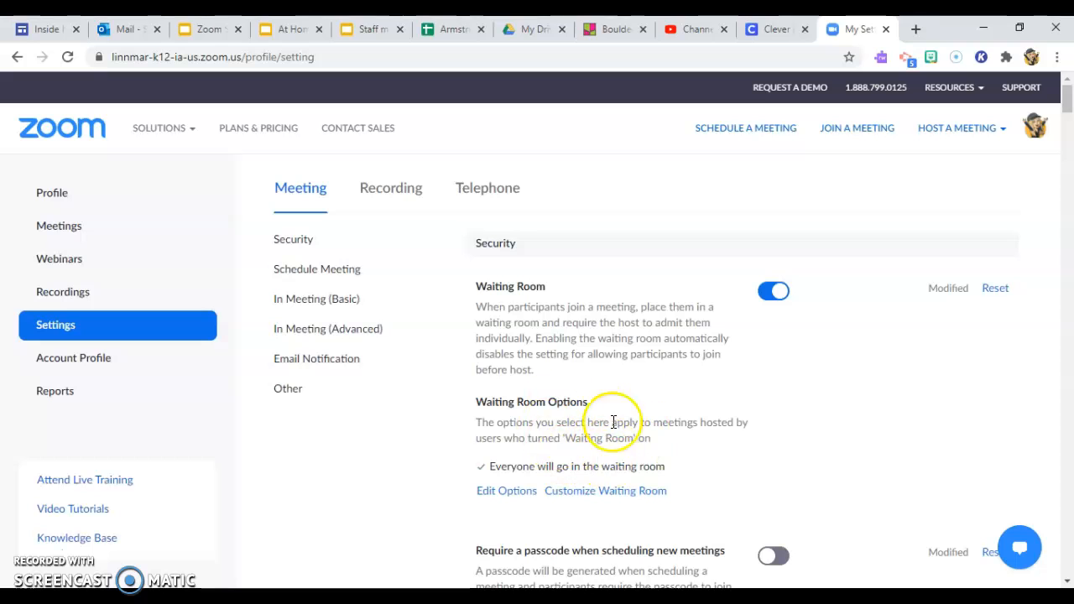
pyautogui.click(621, 496)
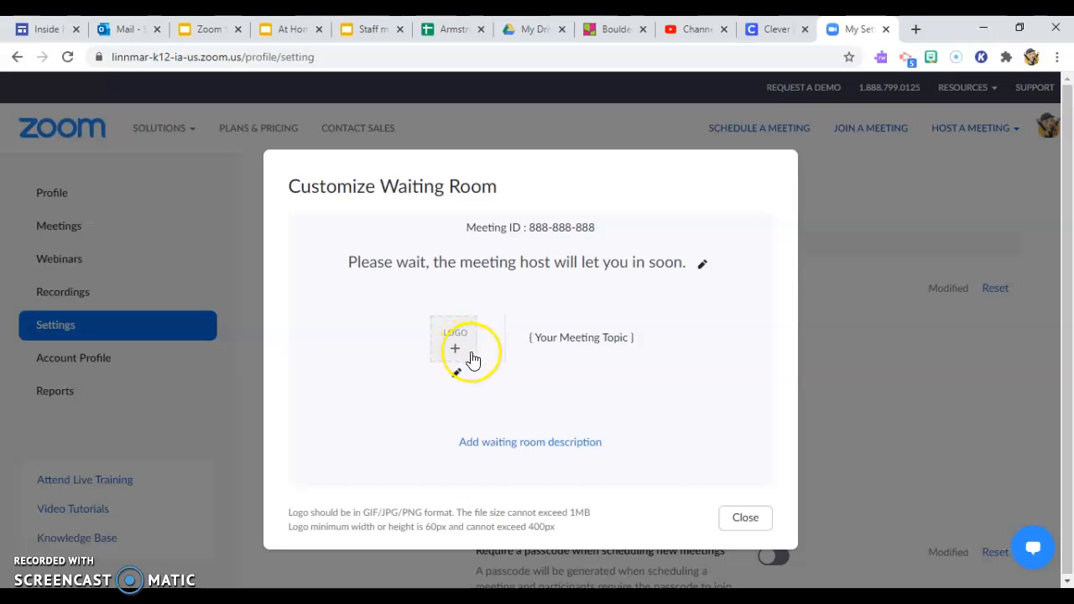
# - Try the waiting room description "Please think of any questions you may have about your child's day at Boulder Peak." and discard it
pyautogui.click(560, 444)
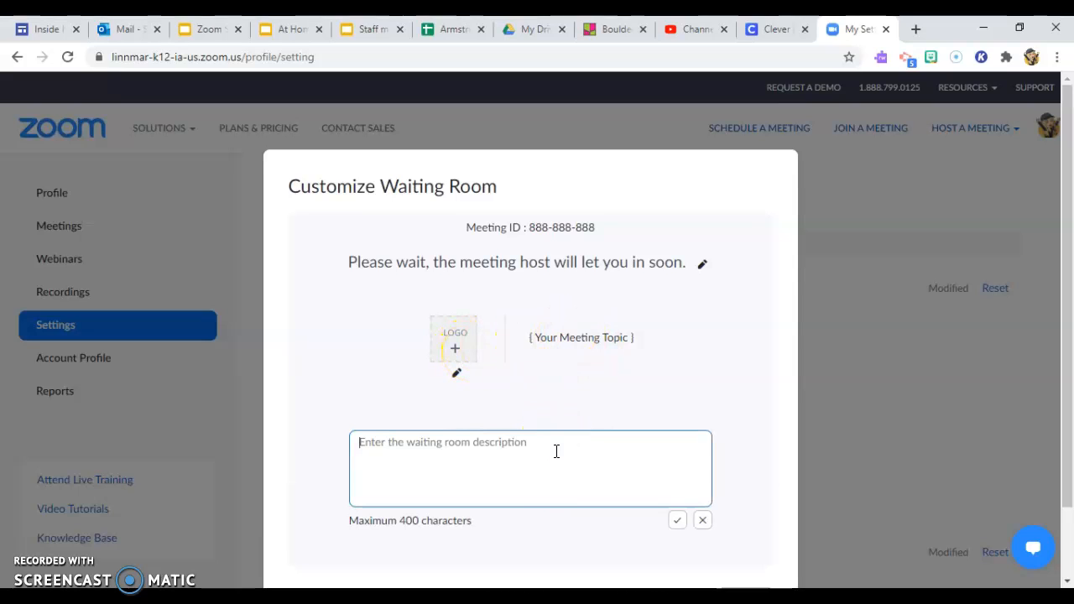
pyautogui.write('Please think of any question')
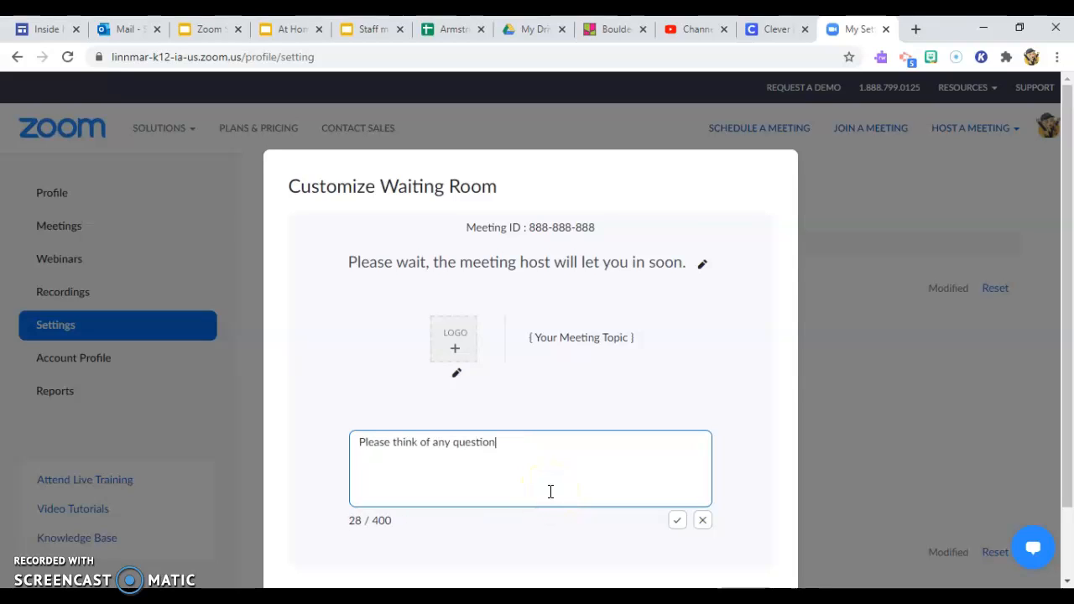
pyautogui.write("s you may have about your child's day at ")
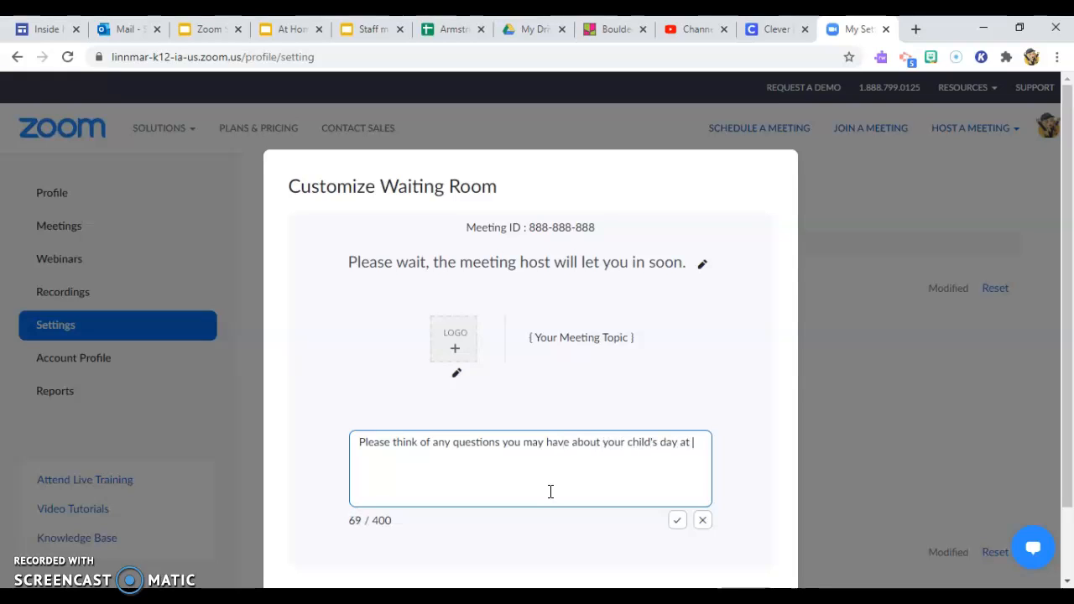
pyautogui.write('Boulder Peak.')
pyautogui.click(678, 522)
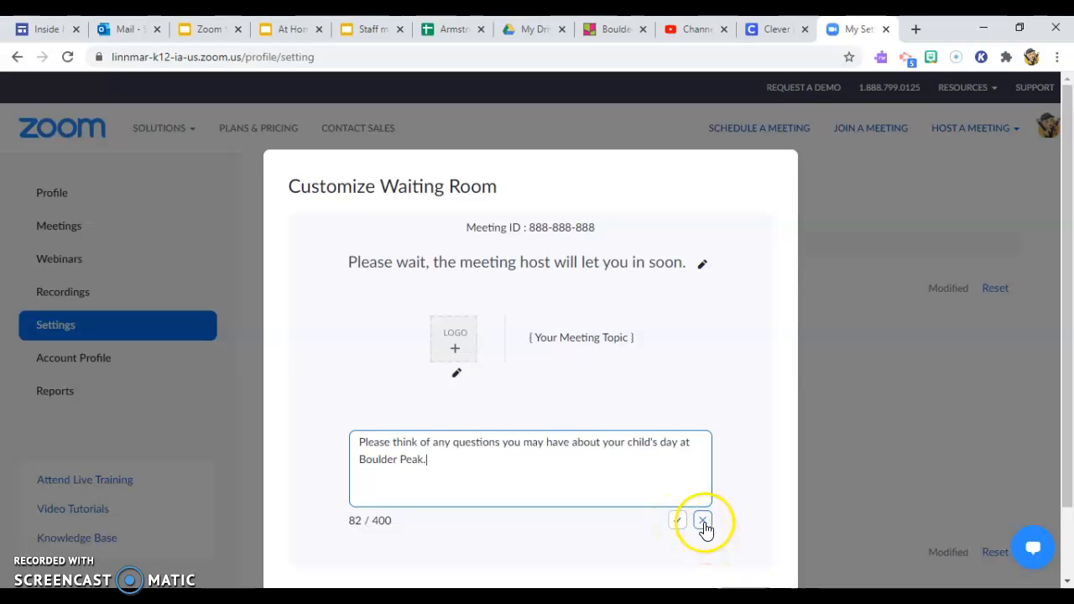
pyautogui.click(703, 522)
pyautogui.click(738, 515)
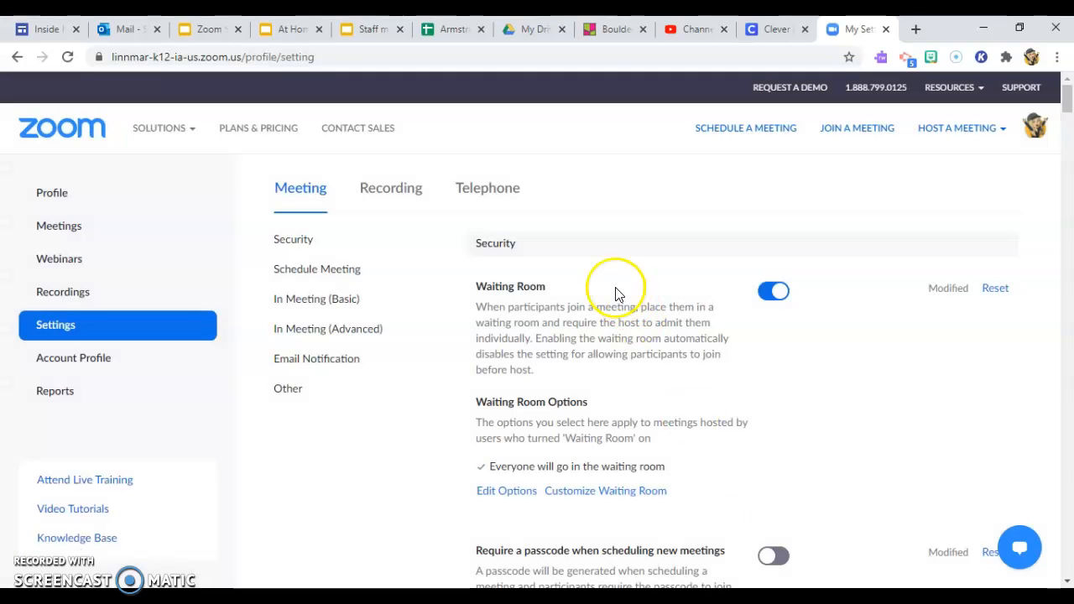
# - Start scheduling a new Zoom meeting and replace the default topic with "Conferences"
pyautogui.click(744, 134)
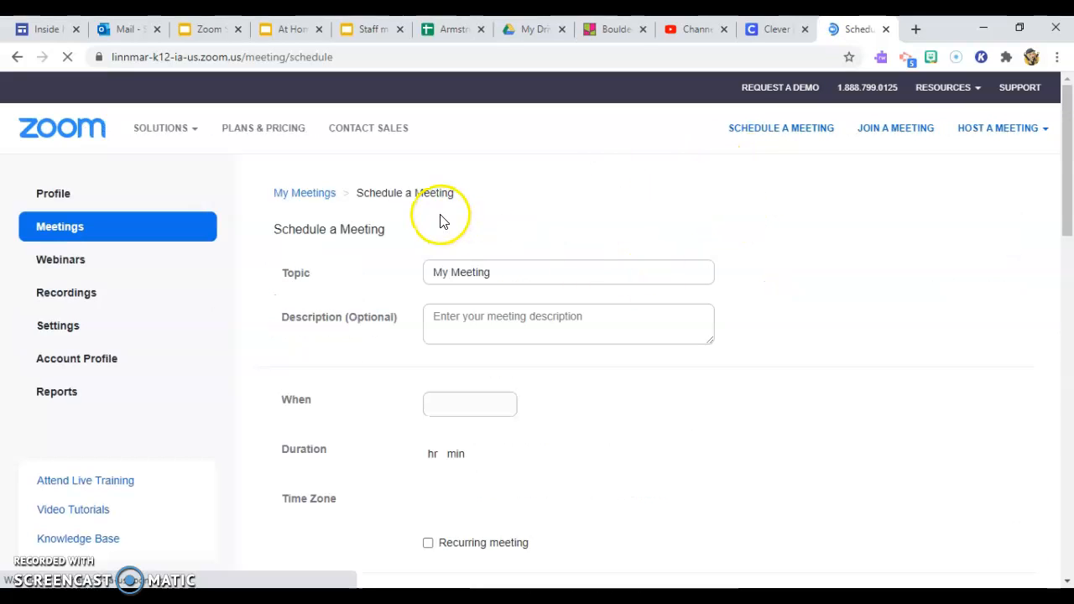
pyautogui.moveTo(504, 272); pyautogui.dragTo(410, 276)
pyautogui.click(410, 277)
pyautogui.write('Con')
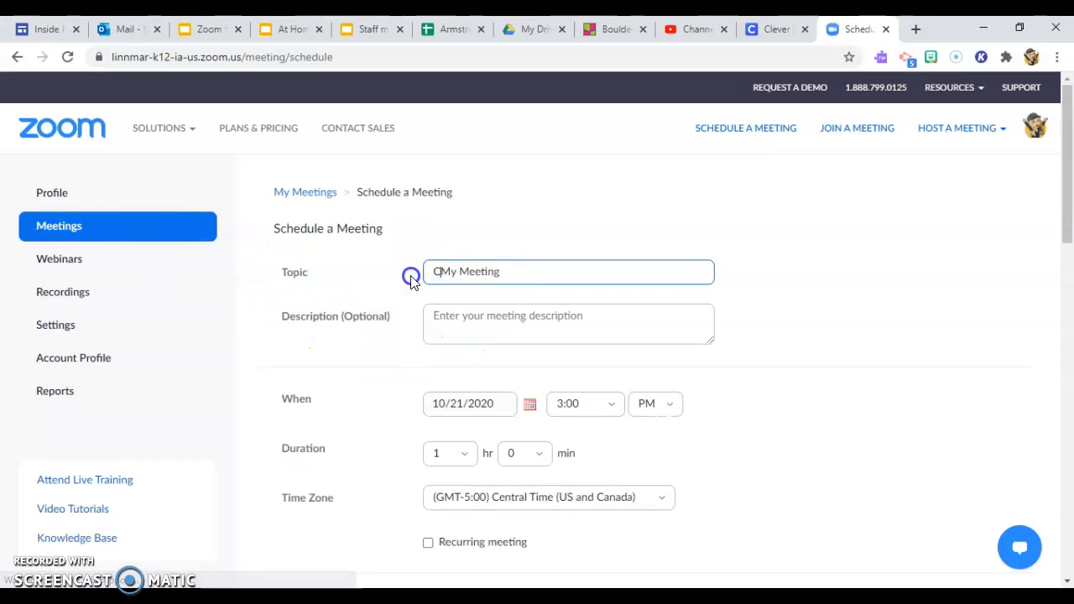
pyautogui.moveTo(529, 273); pyautogui.dragTo(406, 266)
pyautogui.write('C')
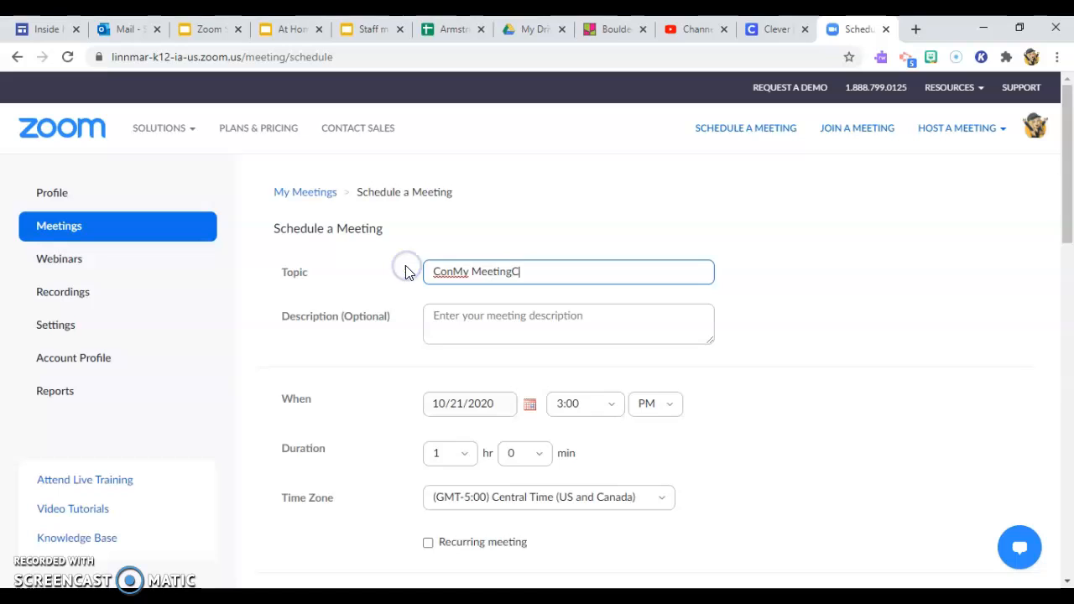
pyautogui.press('BackSpace')
pyautogui.press('BackSpace')
pyautogui.press('BackSpace')
pyautogui.press('BackSpace')
pyautogui.press('BackSpace')
pyautogui.press('BackSpace')
pyautogui.press('BackSpace')
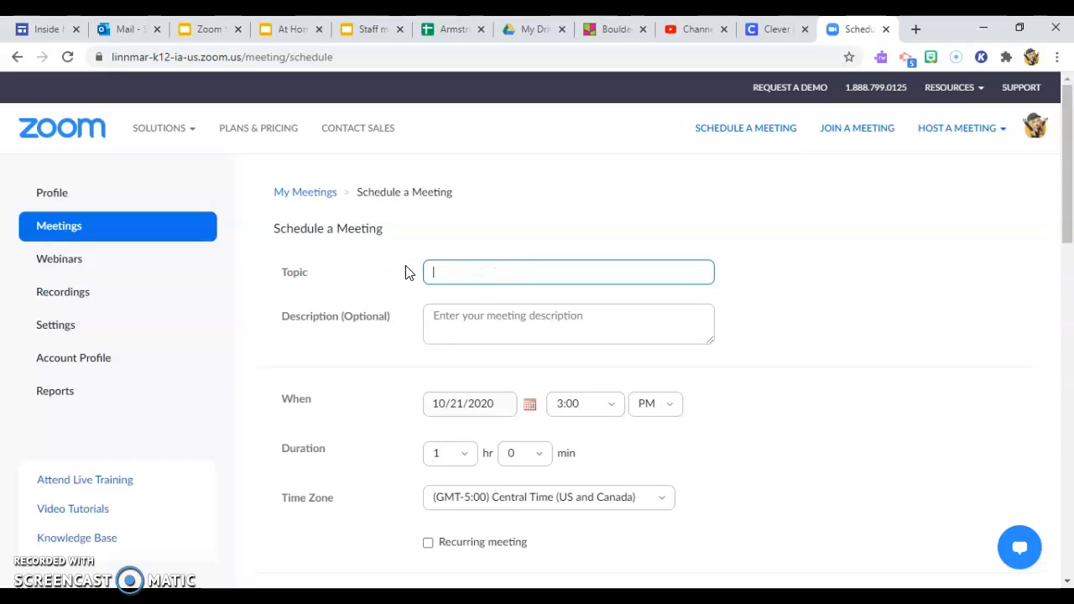
pyautogui.write('Conferences')
# - Set the meeting date to 11/05/2020 and close the meeting reminder and the Zoom desktop window
pyautogui.click(481, 323)
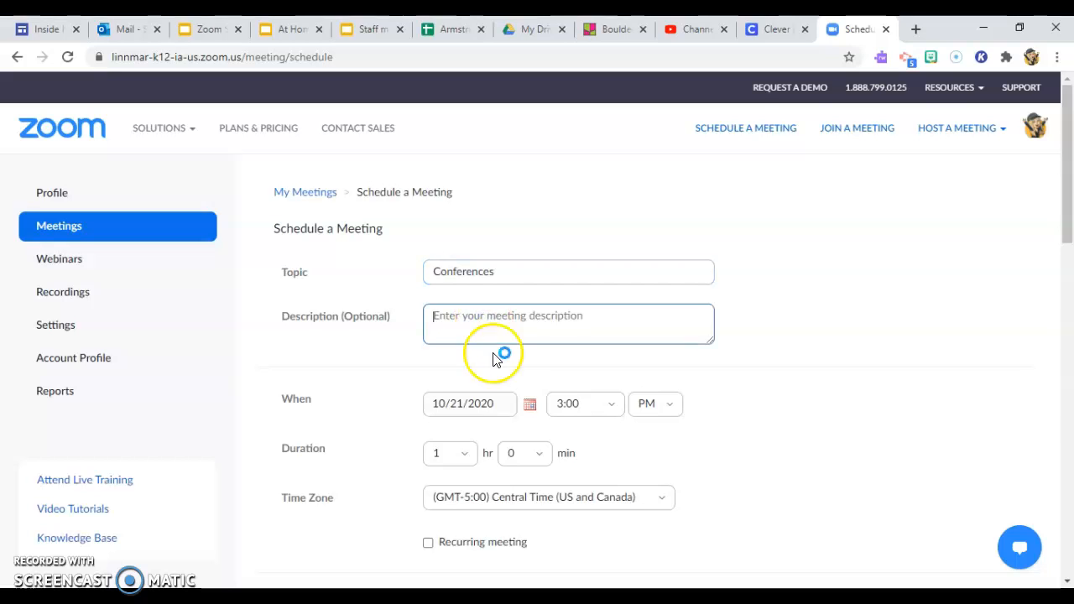
pyautogui.click(526, 409)
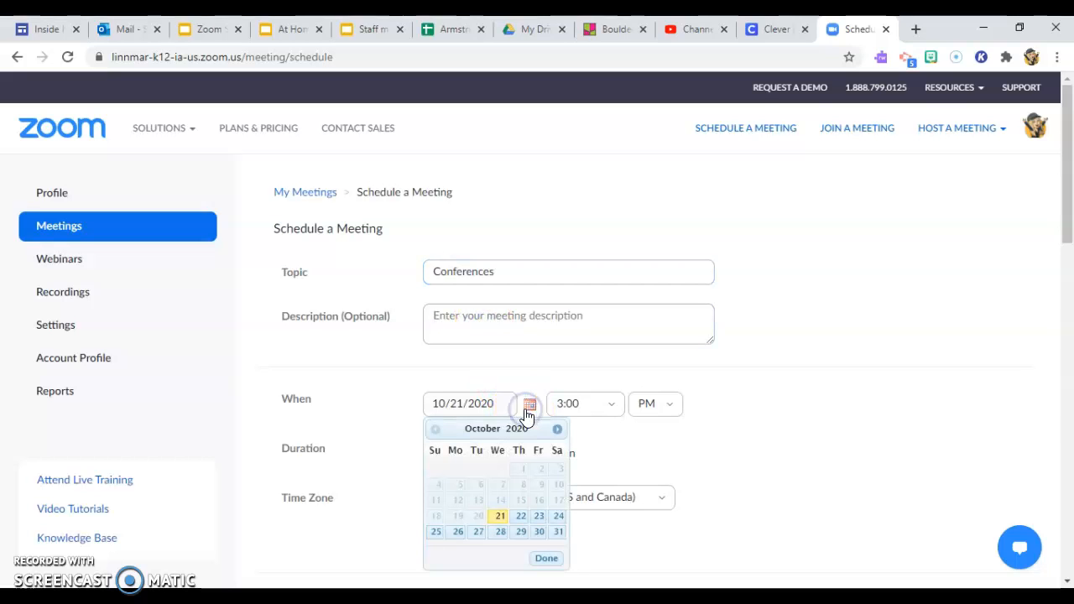
pyautogui.click(557, 431)
pyautogui.click(524, 470)
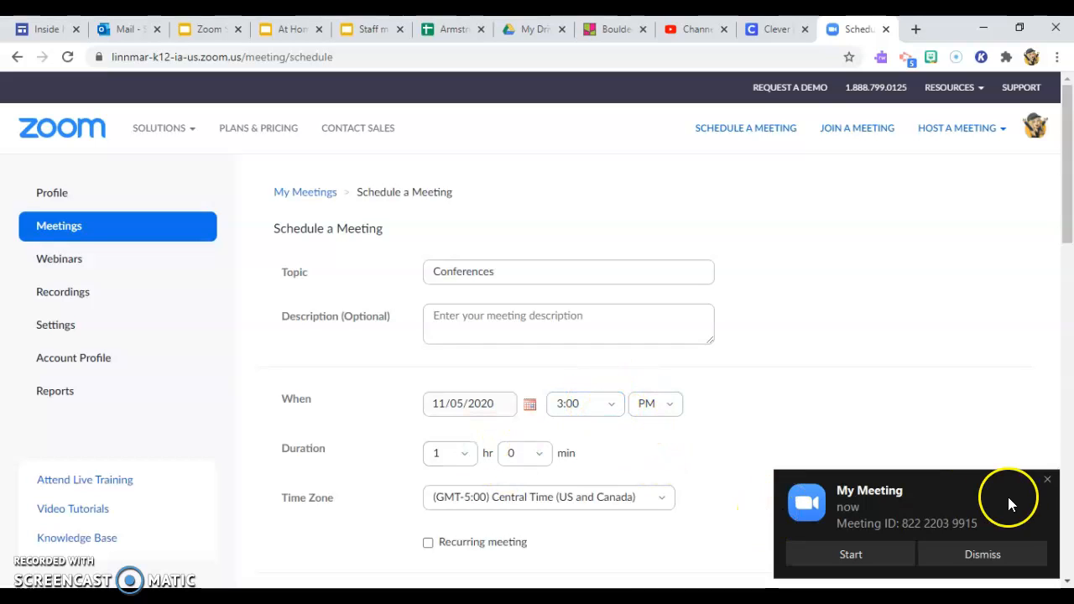
pyautogui.click(1045, 482)
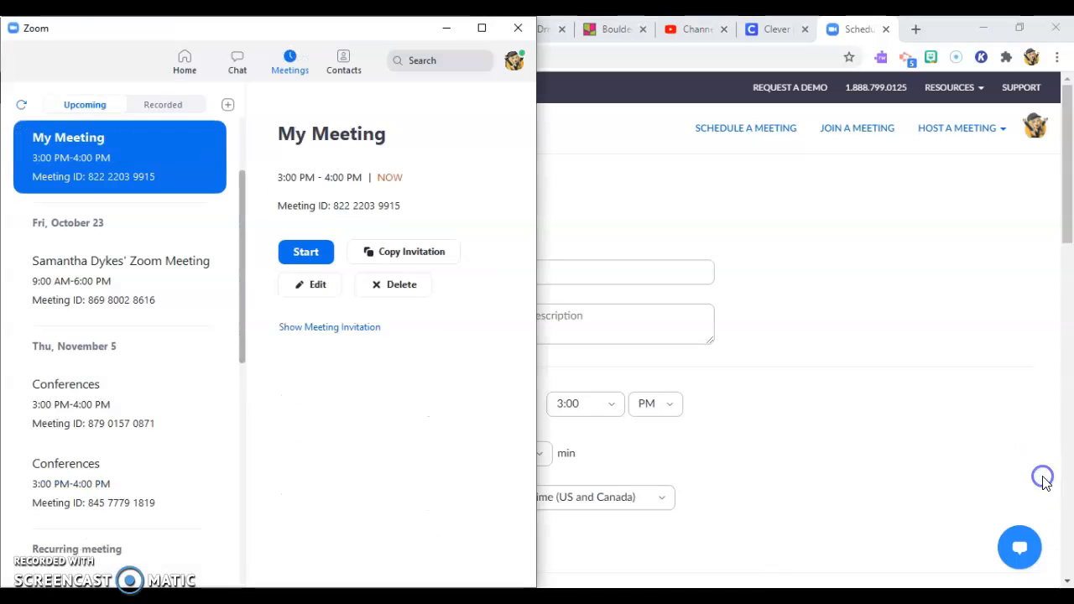
pyautogui.click(520, 40)
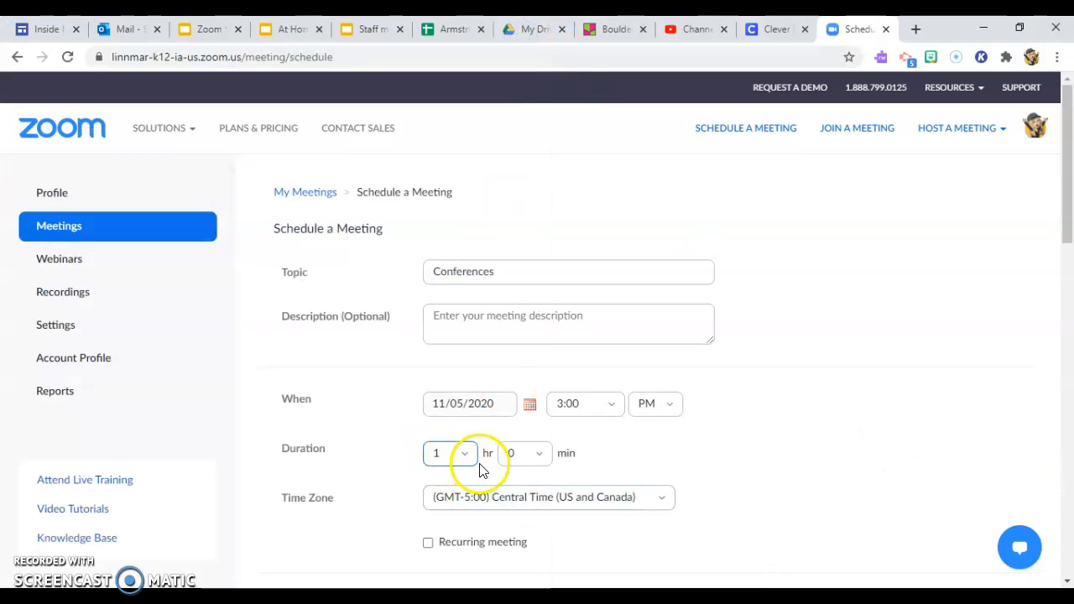
# - Review the security, video, audio and meeting options of the Conferences meeting and save it
pyautogui.moveTo(1067, 175); pyautogui.dragTo(1068, 327)
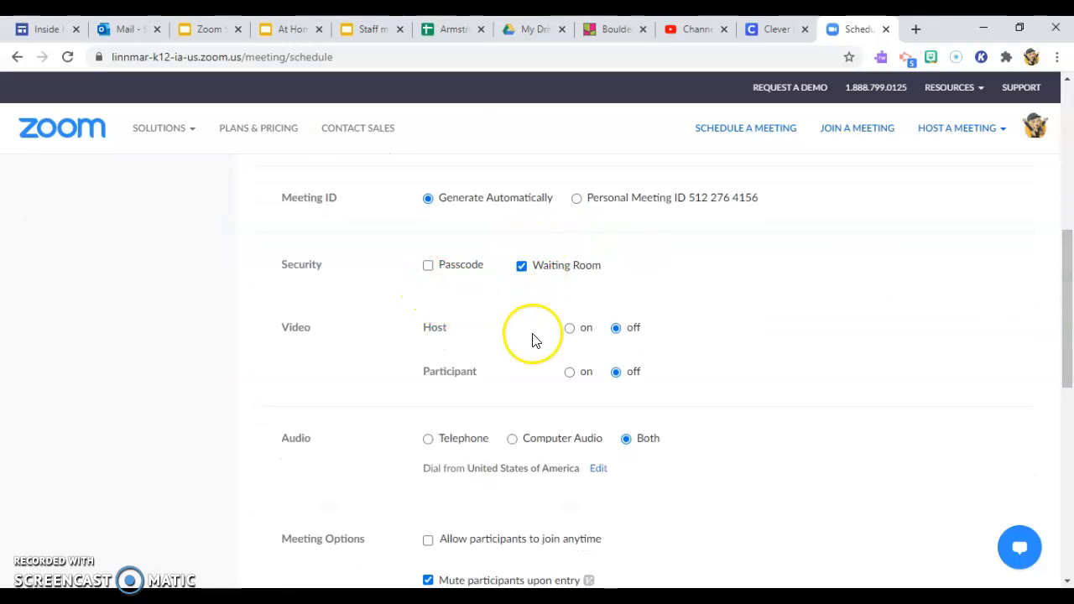
pyautogui.moveTo(1068, 310); pyautogui.dragTo(1067, 435)
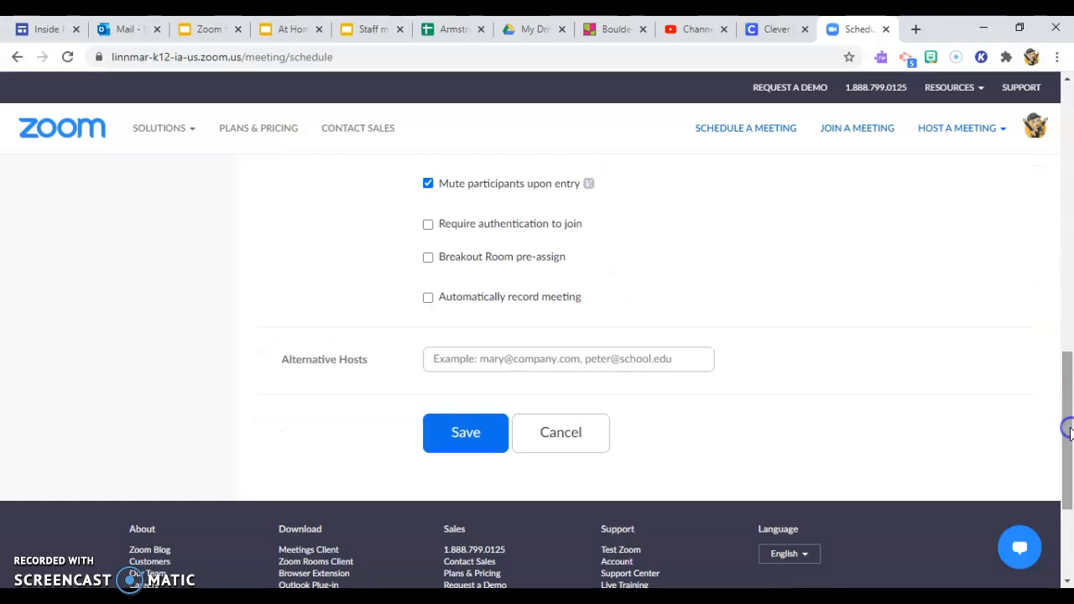
pyautogui.click(451, 434)
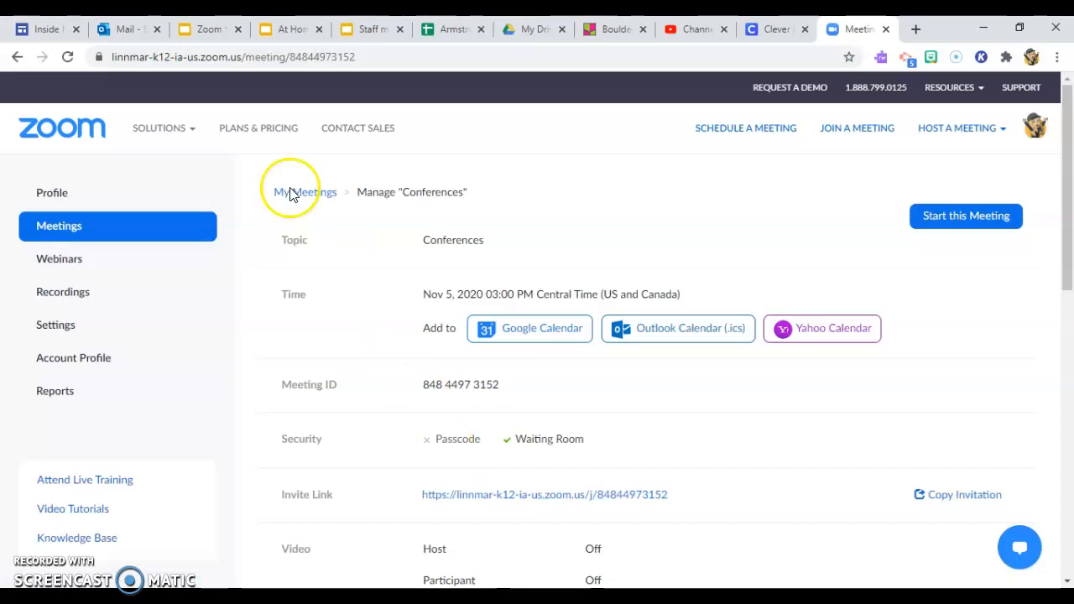
# - Switch to the Google Slides presentation and copy the entire message text from the "Parent Instructions for Zooming" slide
pyautogui.click(205, 28)
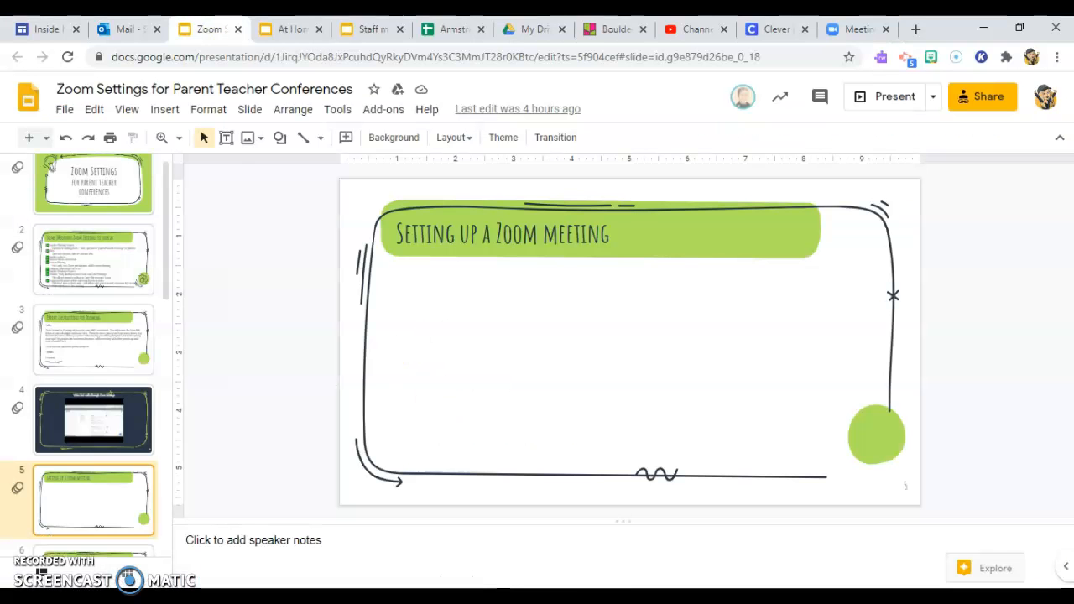
pyautogui.click(108, 331)
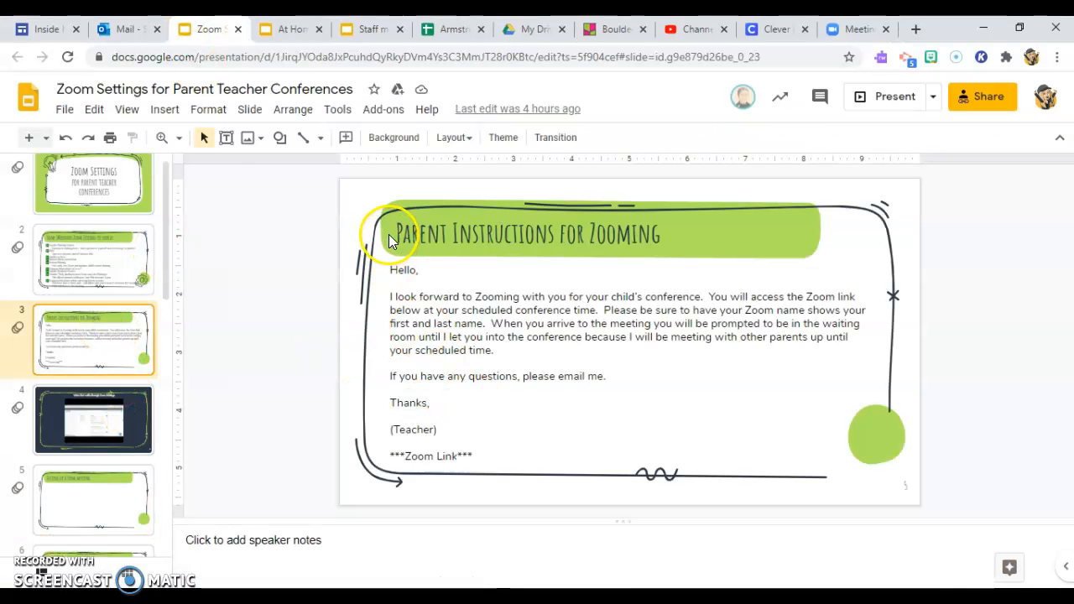
pyautogui.click(392, 272)
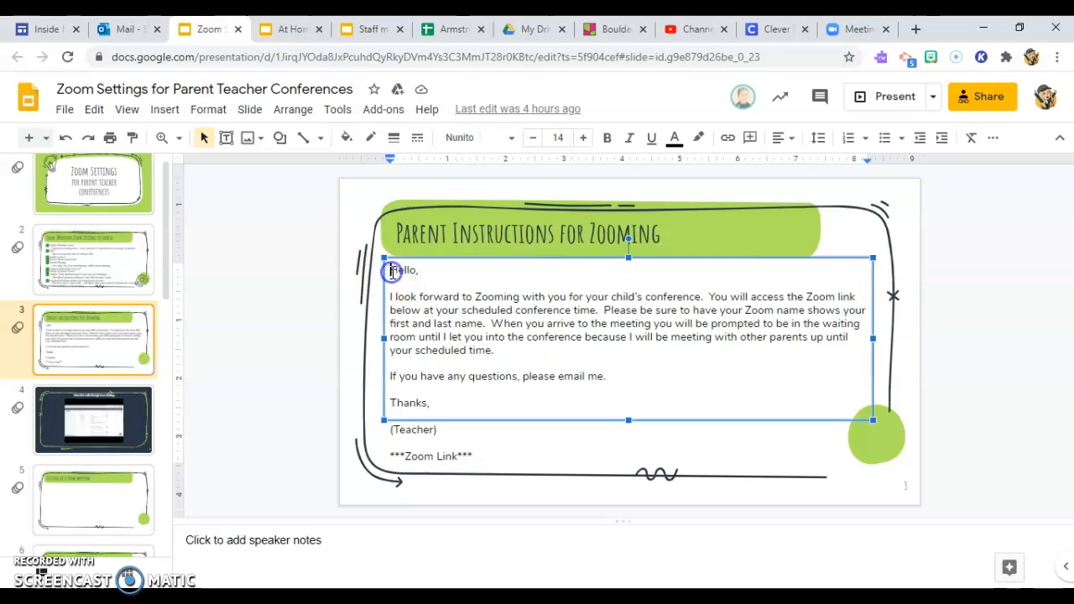
pyautogui.moveTo(401, 280); pyautogui.dragTo(471, 460)
pyautogui.hotkey('ctrl', 'c')
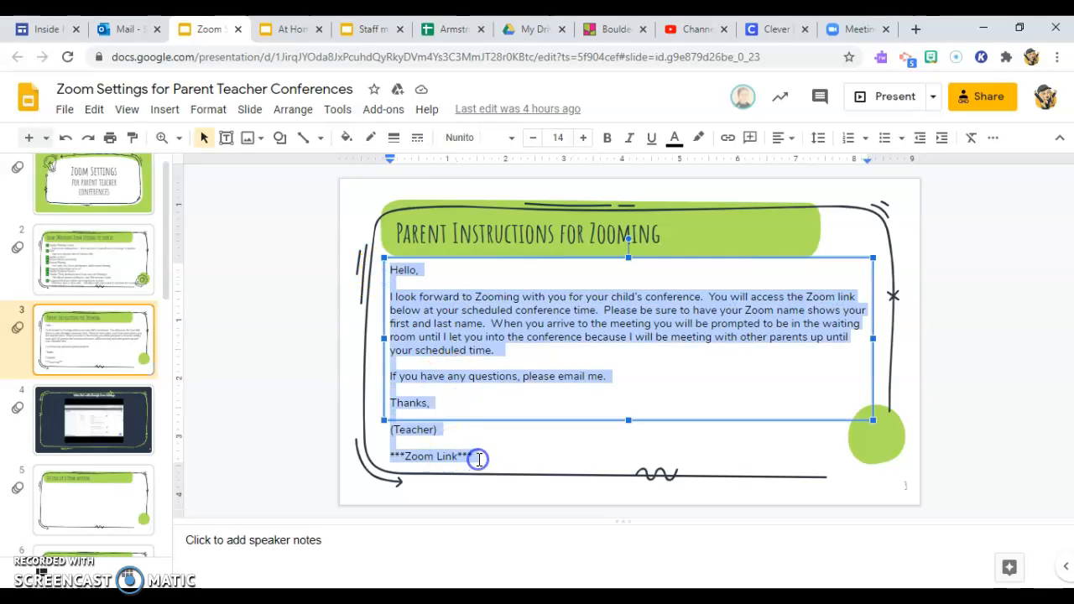
# - Create a new Outlook message with the subject "Conferences" and paste the parent instructions into its body
pyautogui.click(126, 29)
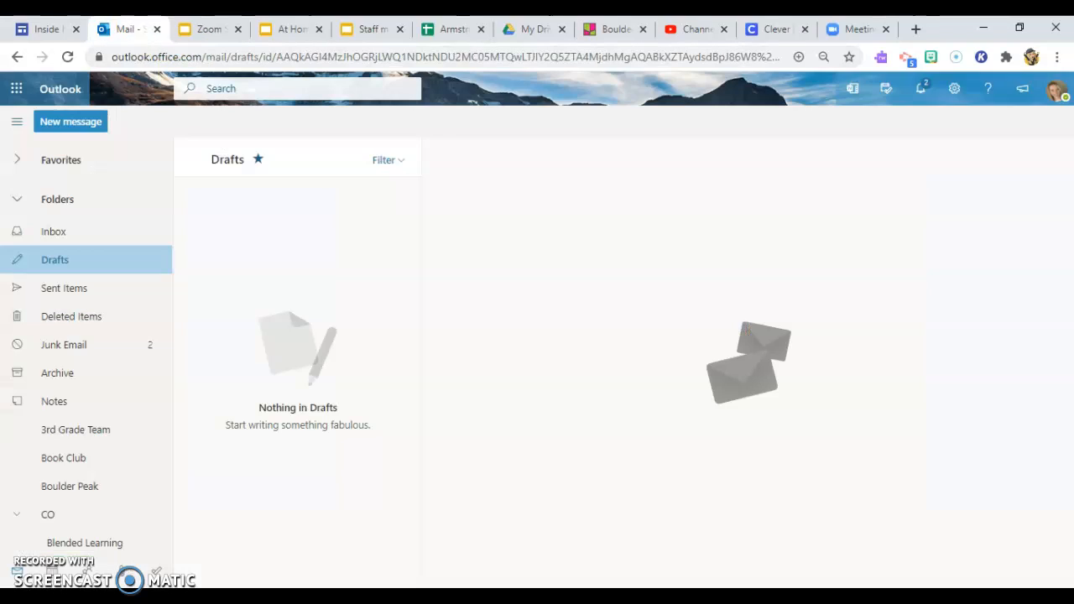
pyautogui.click(106, 122)
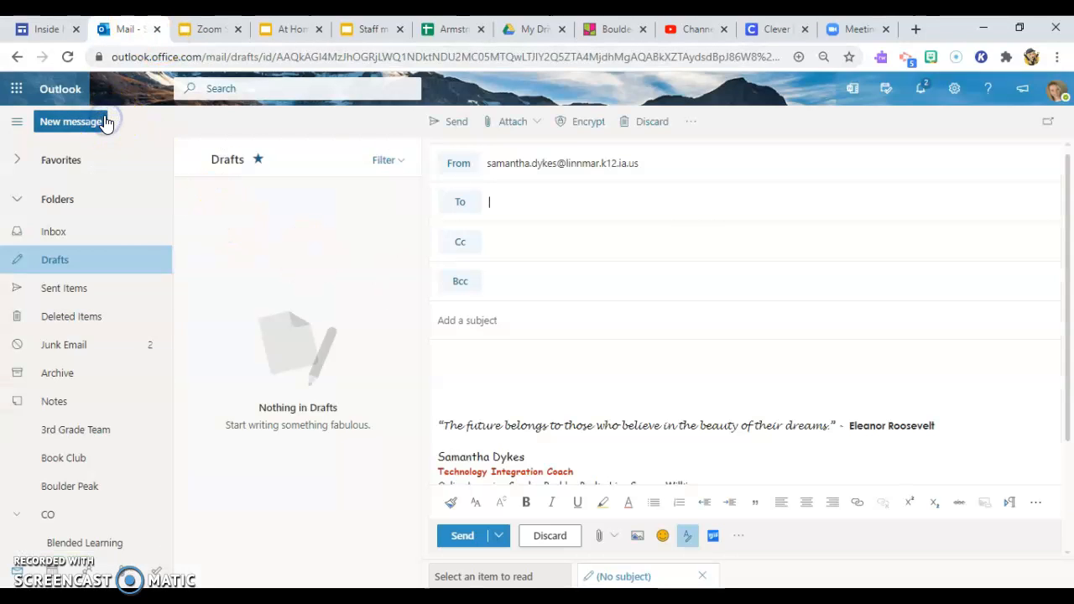
pyautogui.click(612, 328)
pyautogui.write('Conferences')
pyautogui.click(567, 370)
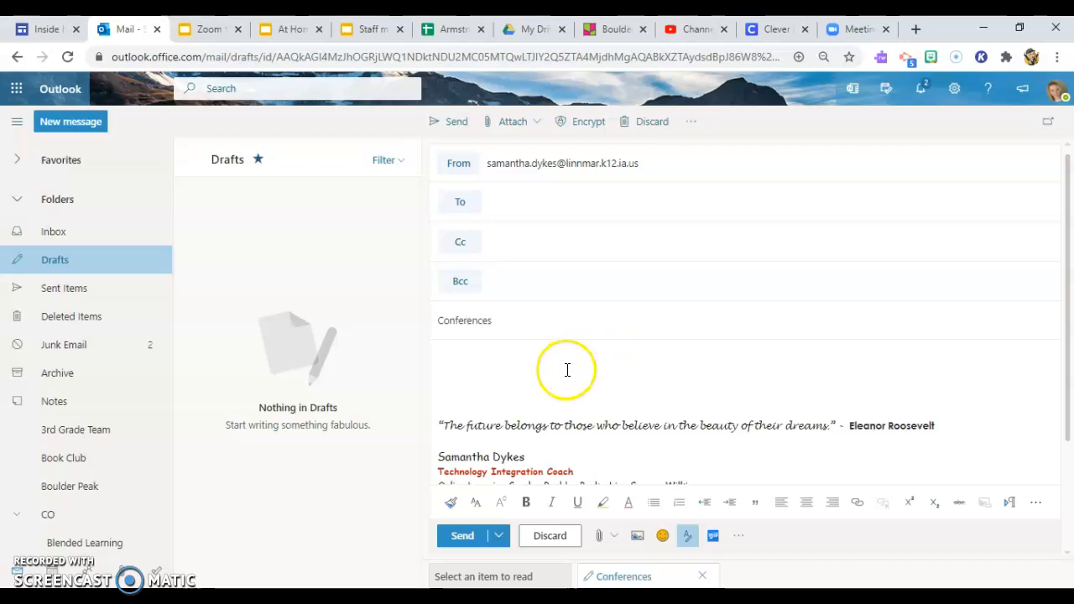
pyautogui.hotkey('ctrl', 'v')
# - Replace the "(Teacher)" placeholder in the e-mail's closing with the teacher's name
pyautogui.click(495, 407)
pyautogui.moveTo(425, 426); pyautogui.dragTo(431, 411)
pyautogui.write('Mr')
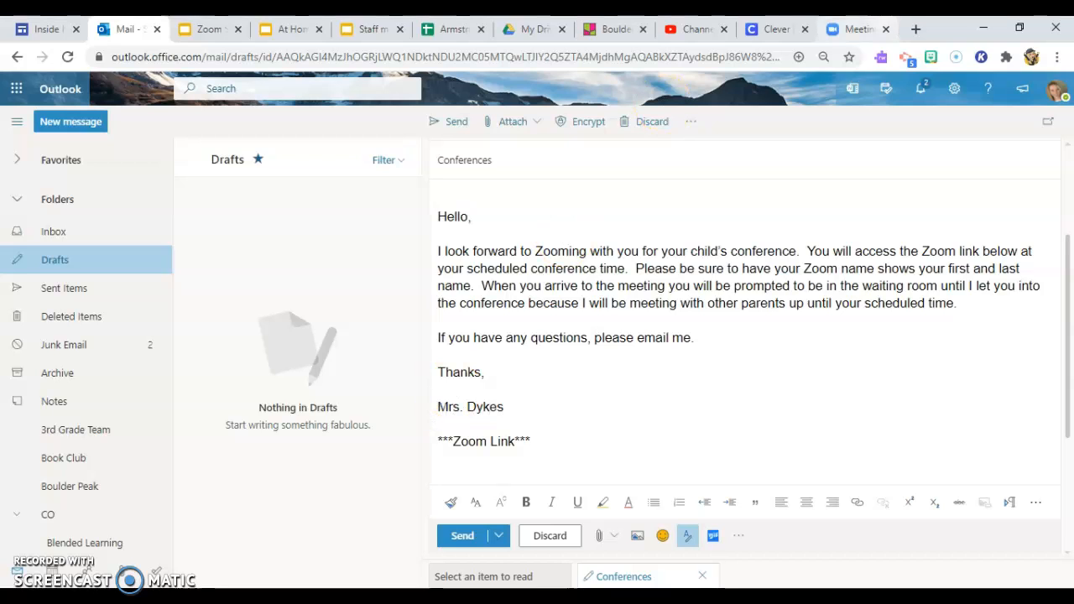
# - Return to the Zoom page and copy the invite link of the Conferences meeting
pyautogui.click(839, 28)
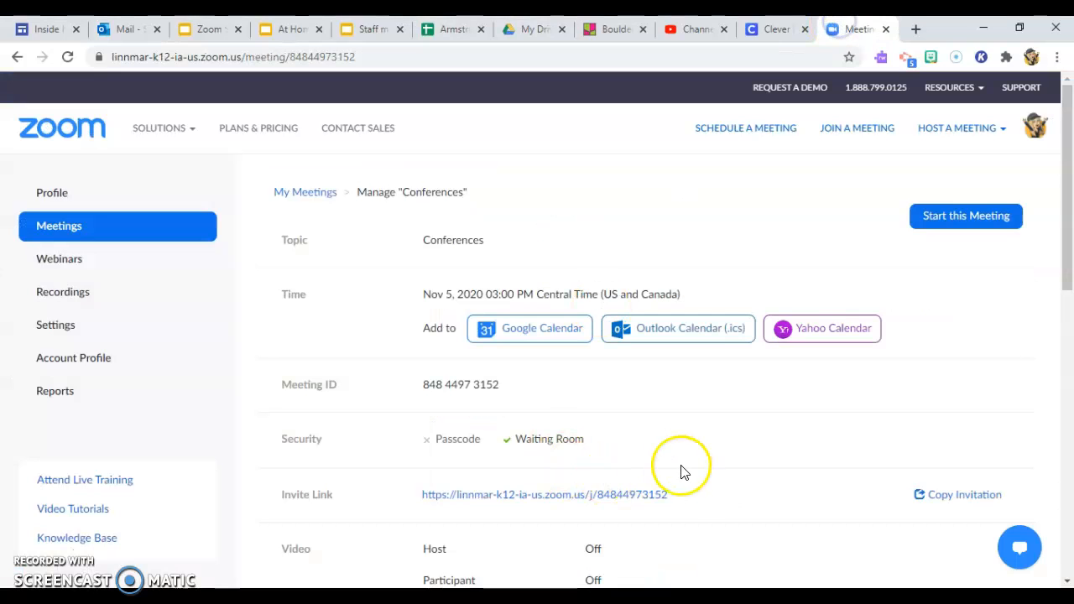
pyautogui.moveTo(680, 494); pyautogui.dragTo(409, 492)
pyautogui.hotkey('ctrl', 'c')
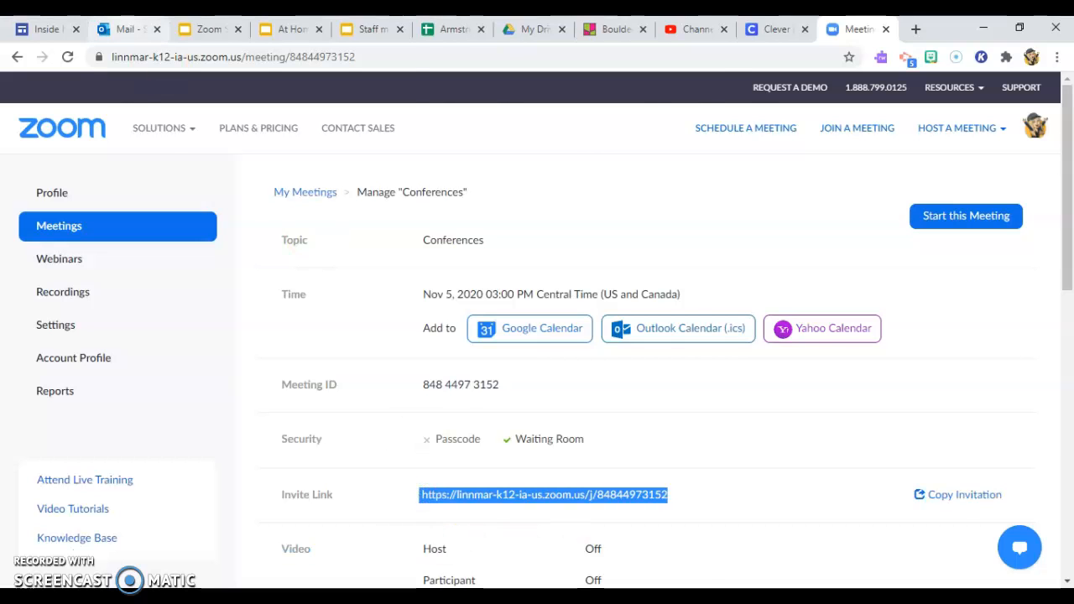
# - Hyperlink the "***Zoom Link***" text in the Outlook draft to the copied meeting invite link
pyautogui.click(126, 29)
pyautogui.moveTo(546, 445); pyautogui.dragTo(465, 445)
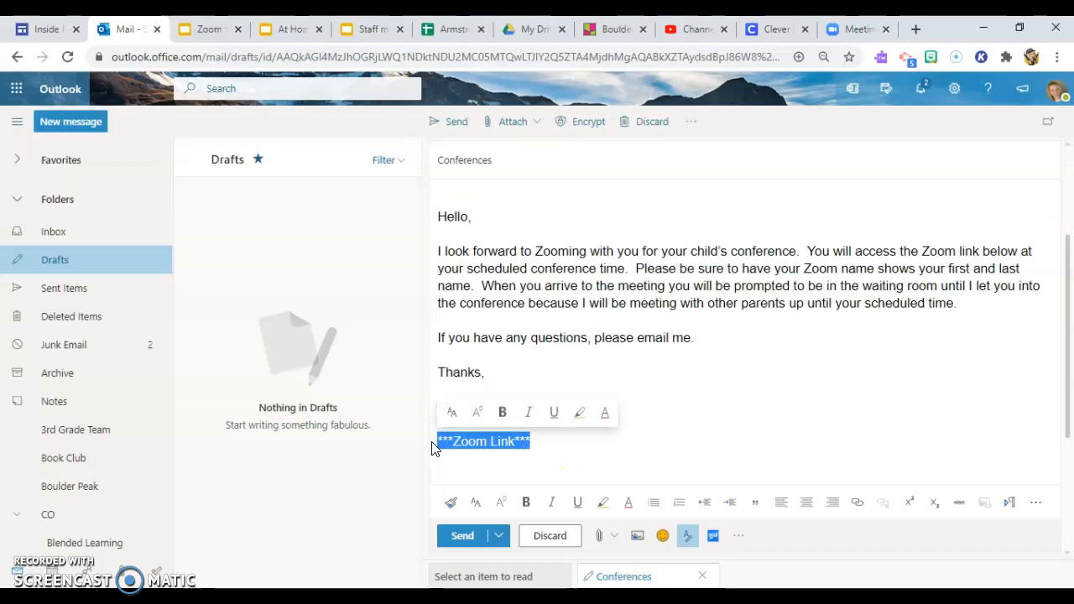
pyautogui.hotkey('ctrl', 'k')
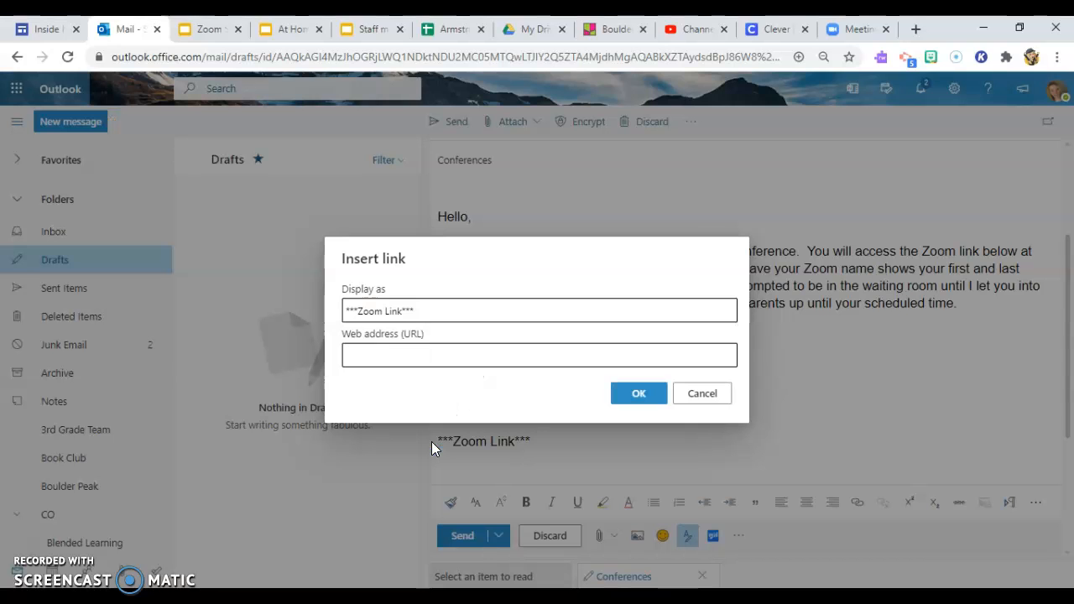
pyautogui.hotkey('ctrl', 'v')
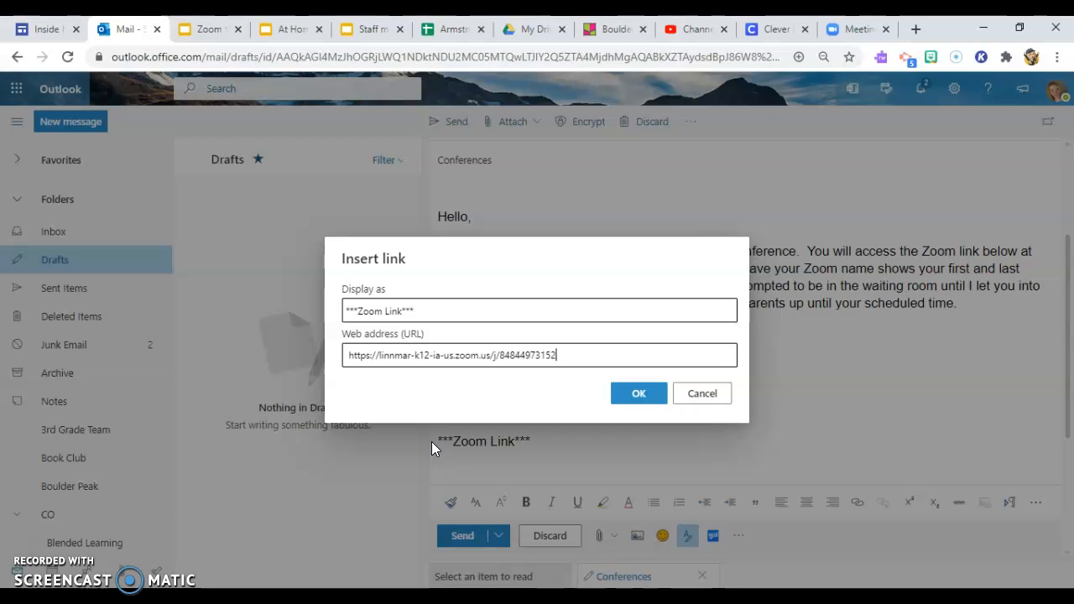
pyautogui.click(639, 393)
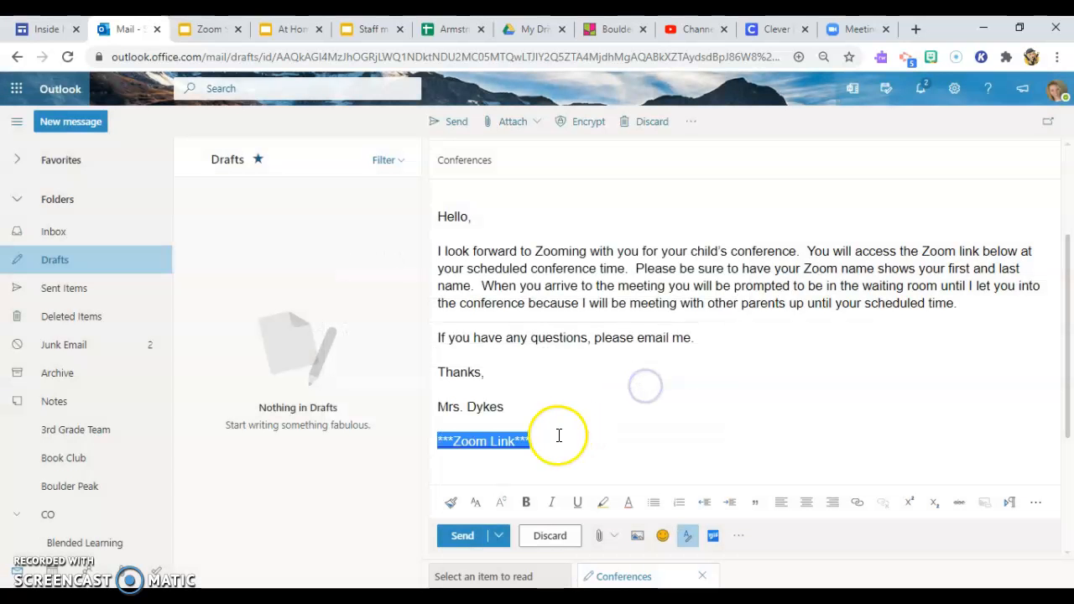
pyautogui.click(504, 452)
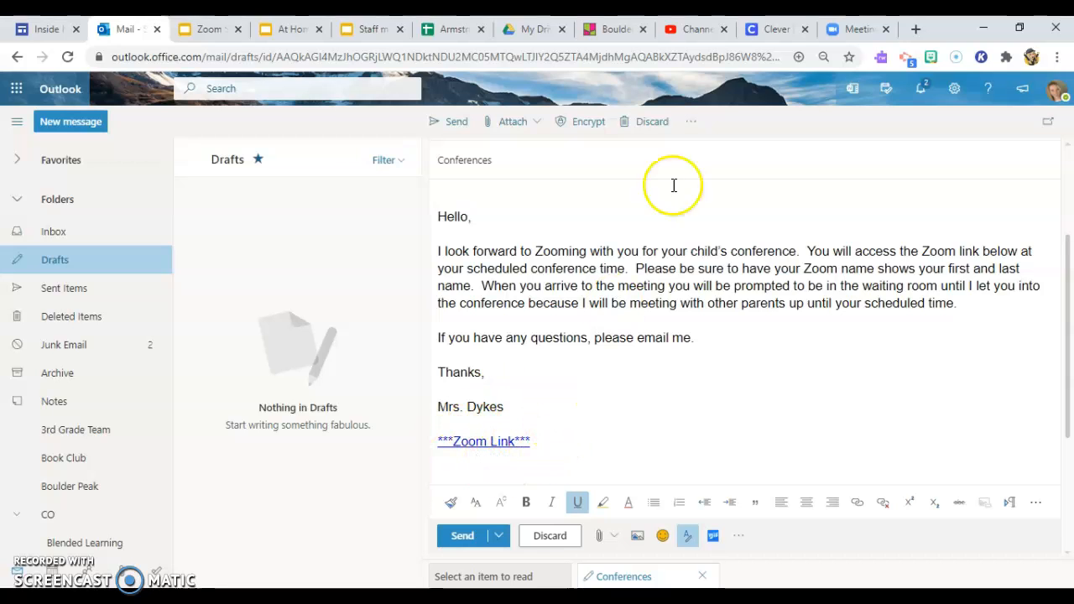
# - Switch back to Zoom and look through the details and meeting options of the Conferences meeting
pyautogui.click(856, 28)
pyautogui.moveTo(1062, 174); pyautogui.dragTo(1062, 407)
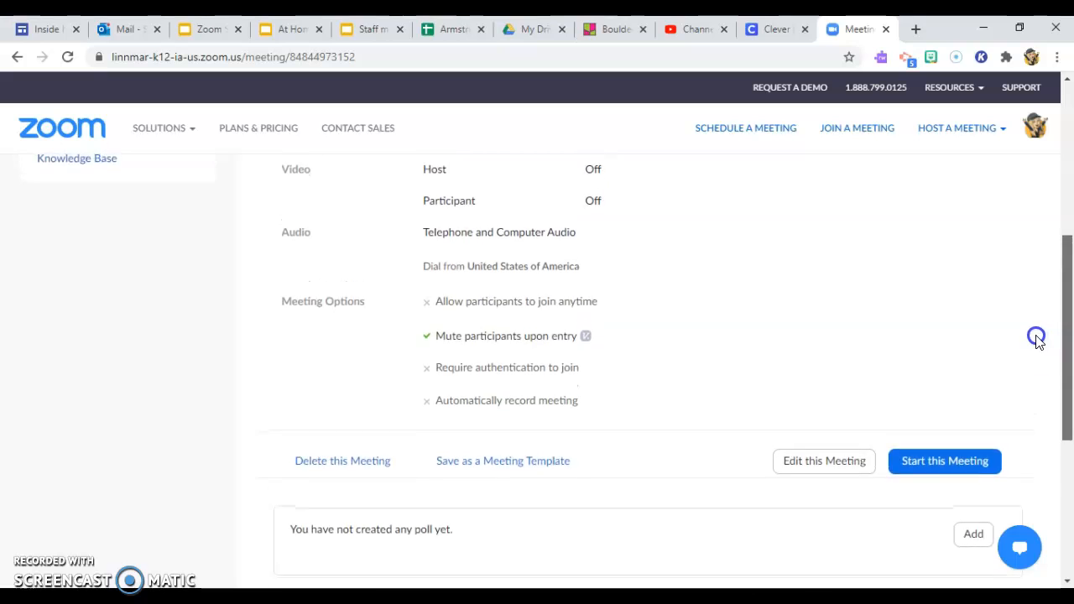
pyautogui.scroll(-2, 1040, 360)
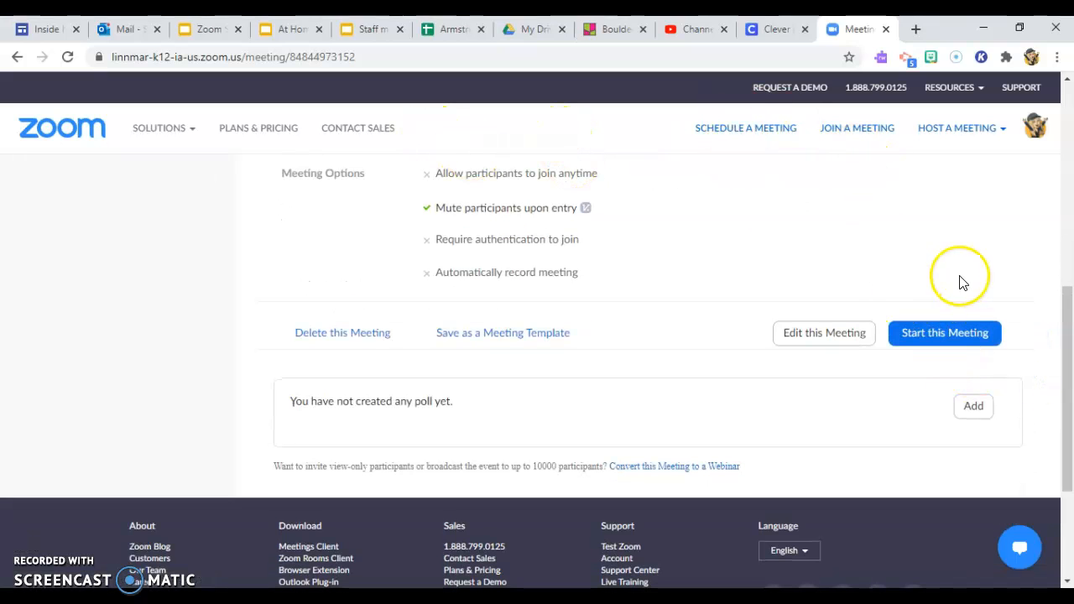
pyautogui.moveTo(1068, 326); pyautogui.dragTo(1067, 126)
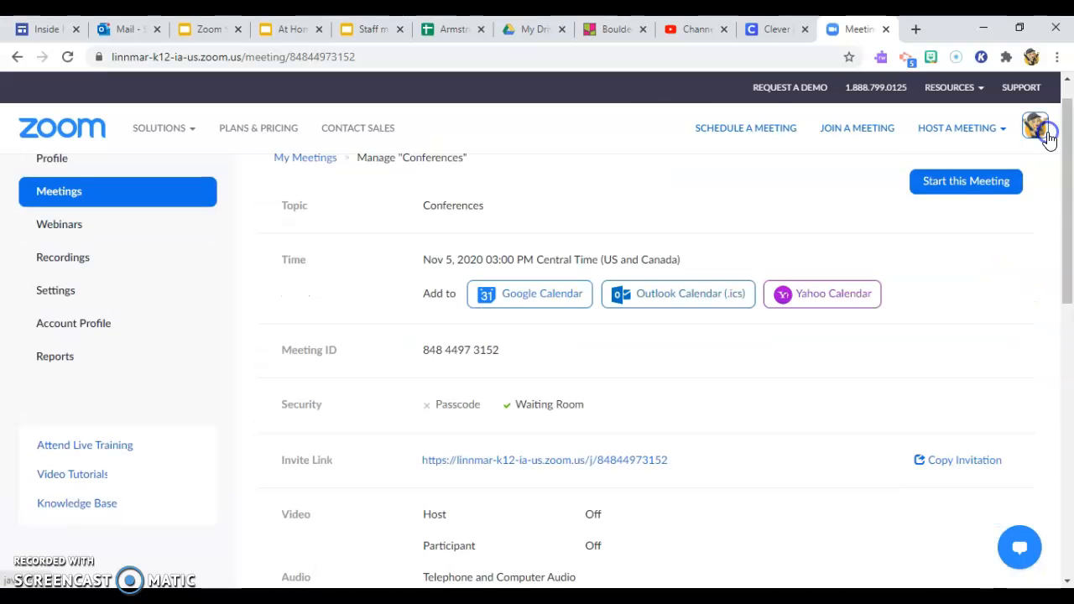
pyautogui.moveTo(128, 161)
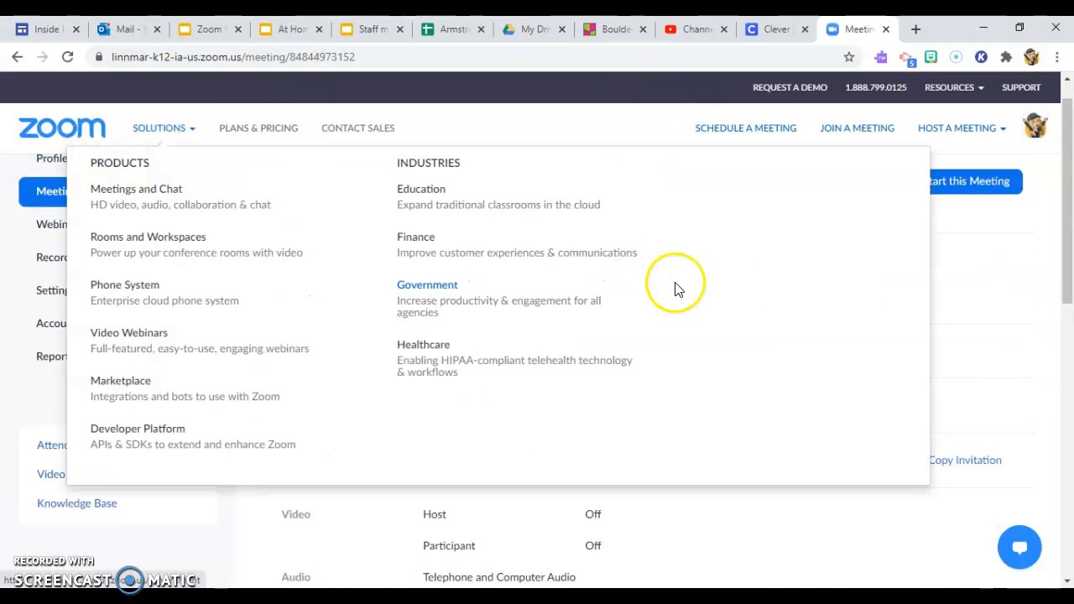